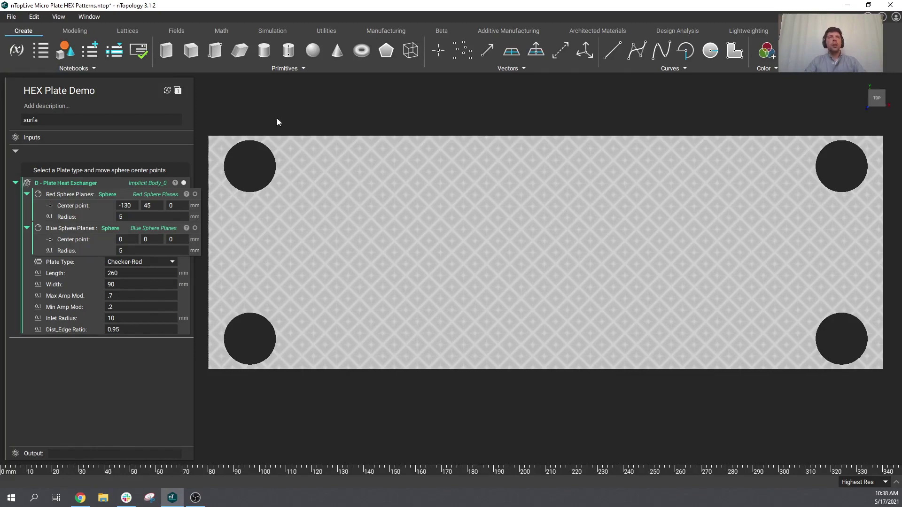
Step: Dismiss the Settings dialog unchanged and display the Red Sphere Planes point at -130, 45, 0 mm
{"action": "left_click", "coordinate": [11, 16]}
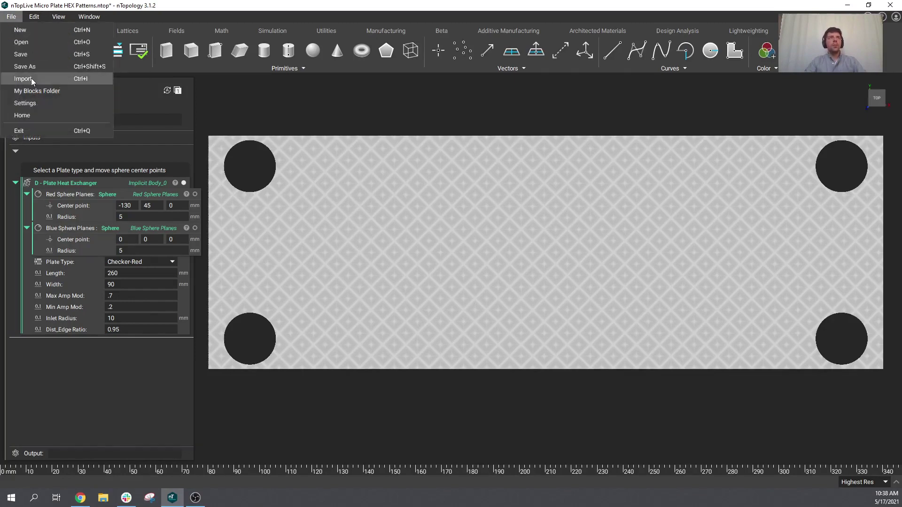
{"action": "left_click", "coordinate": [26, 103]}
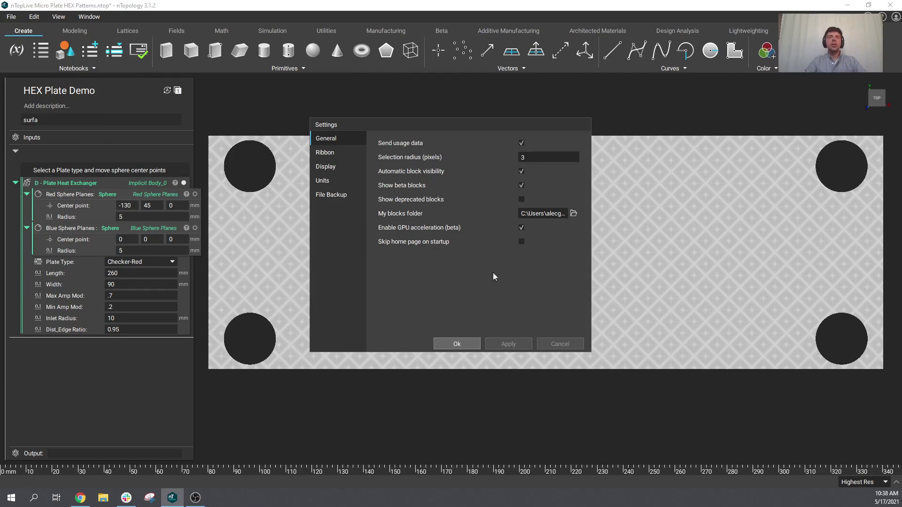
{"action": "left_click", "coordinate": [461, 343]}
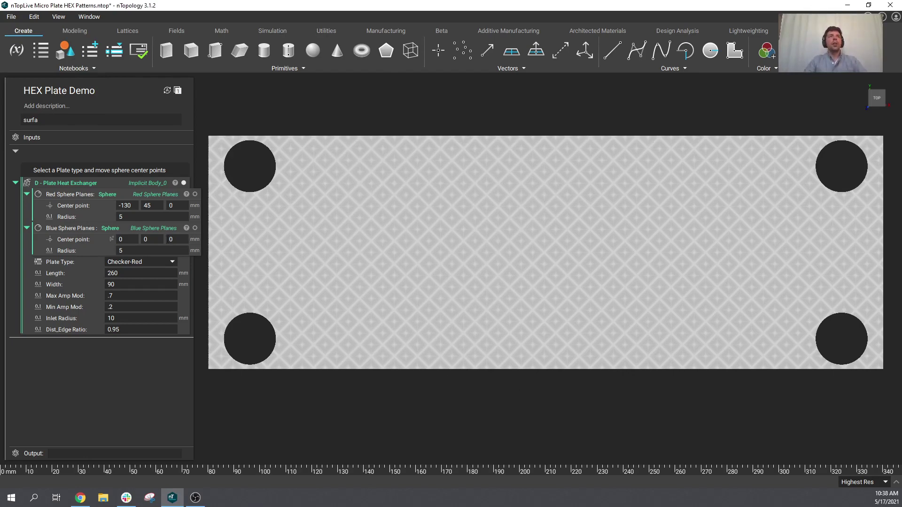
{"action": "left_click", "coordinate": [195, 194]}
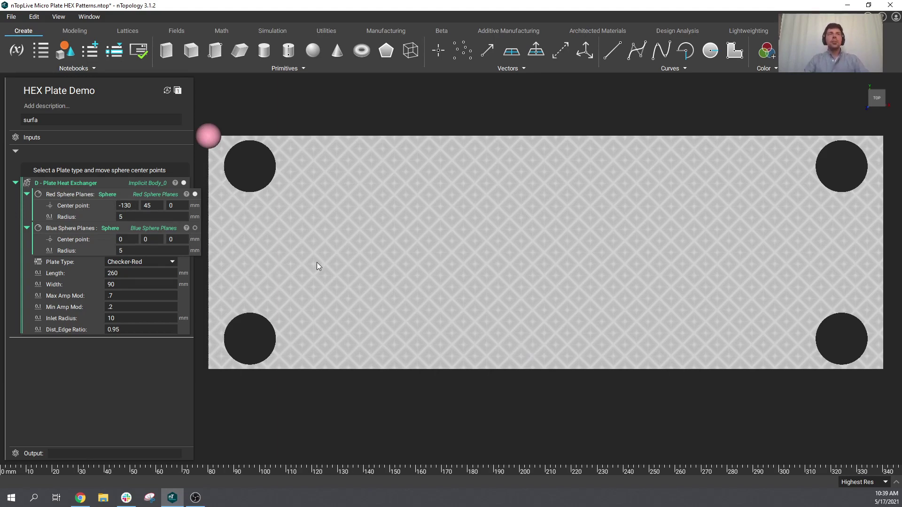
{"action": "scroll", "coordinate": [316, 262], "scroll_direction": "down", "scroll_amount": 1}
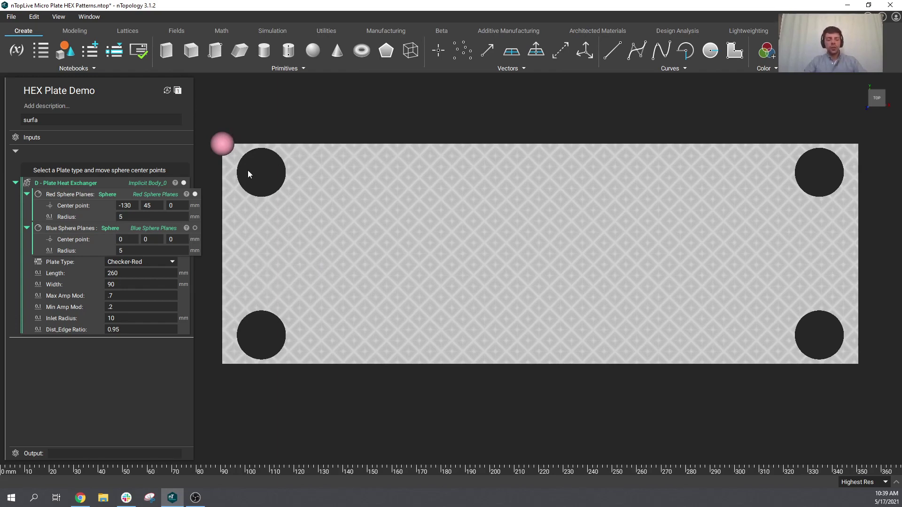
Step: Set both Max Amp Mod and Min Amp Mod to 1, flattening the plate surface
{"action": "left_click", "coordinate": [123, 296]}
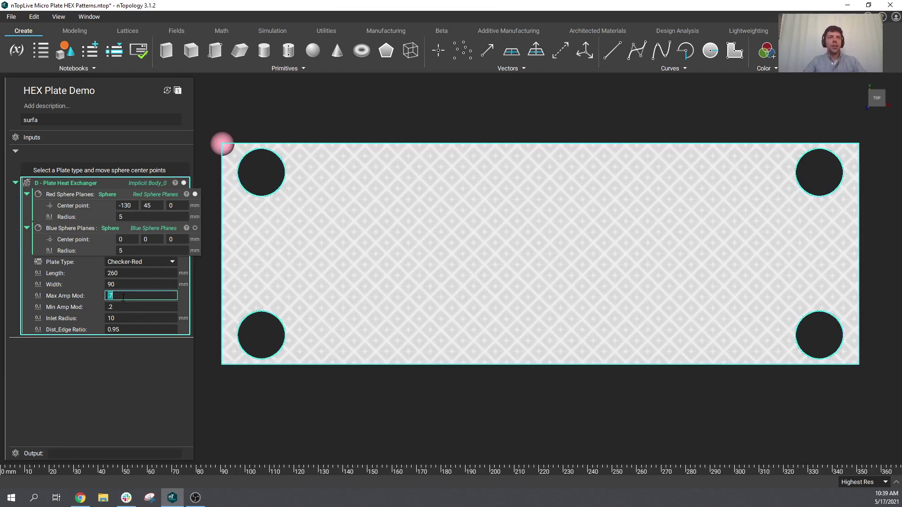
{"action": "type", "text": "1"}
{"action": "key", "text": "Tab"}
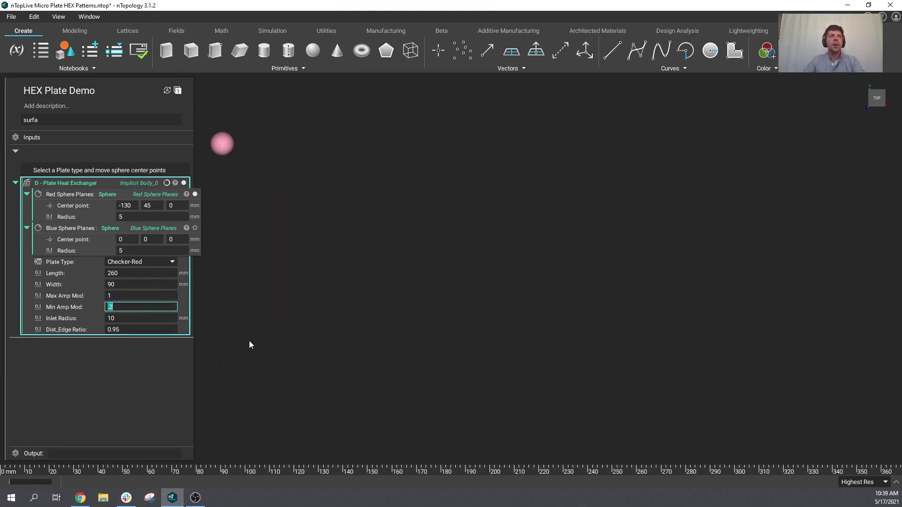
{"action": "type", "text": "1"}
{"action": "left_click", "coordinate": [257, 356]}
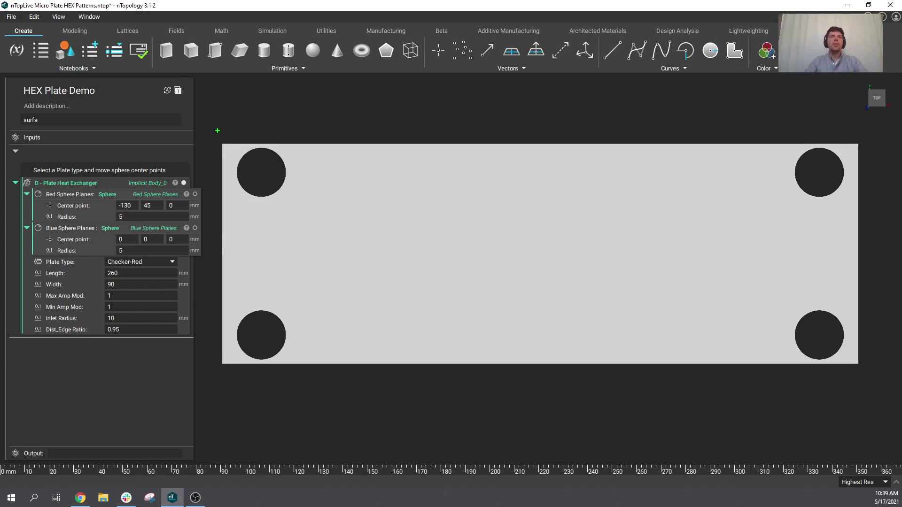
{"action": "mouse_move", "coordinate": [228, 135]}
{"action": "left_mouse_down"}
{"action": "mouse_move", "coordinate": [214, 146]}
{"action": "mouse_move", "coordinate": [234, 143]}
{"action": "mouse_move", "coordinate": [225, 139]}
{"action": "left_mouse_up"}
{"action": "left_click_drag", "start_coordinate": [210, 124], "coordinate": [245, 165]}
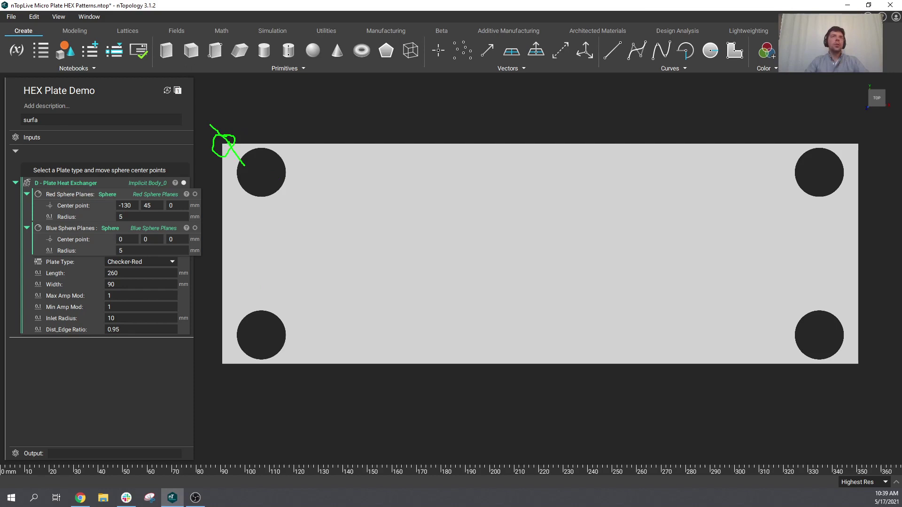
{"action": "left_click_drag", "start_coordinate": [228, 141], "coordinate": [256, 127]}
{"action": "mouse_move", "coordinate": [320, 120]}
{"action": "left_mouse_down"}
{"action": "mouse_move", "coordinate": [359, 109]}
{"action": "mouse_move", "coordinate": [379, 127]}
{"action": "mouse_move", "coordinate": [418, 107]}
{"action": "mouse_move", "coordinate": [442, 126]}
{"action": "mouse_move", "coordinate": [455, 115]}
{"action": "mouse_move", "coordinate": [485, 124]}
{"action": "mouse_move", "coordinate": [510, 109]}
{"action": "left_mouse_up"}
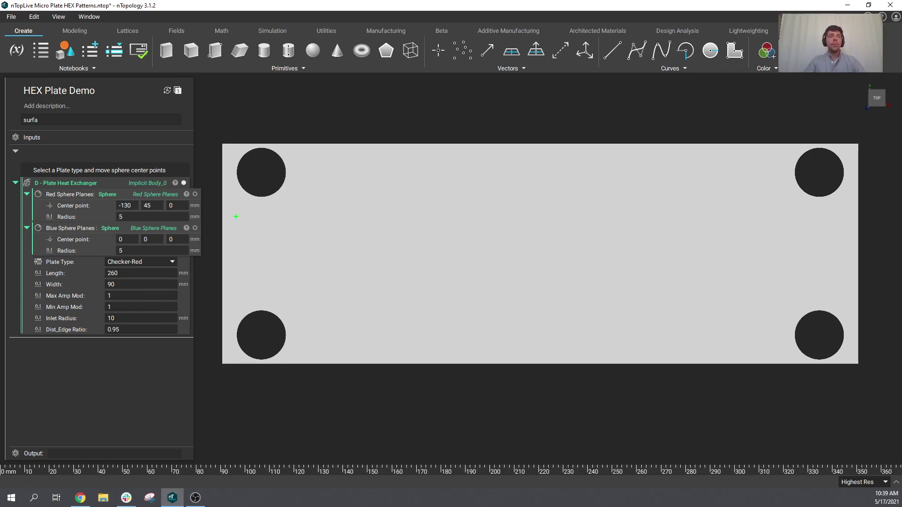
Step: Set Max Amp Mod to 0.7 and Min Amp Mod to 0.2, restoring the diamond checker pattern
{"action": "left_click", "coordinate": [127, 296]}
{"action": "type", "text": ".7"}
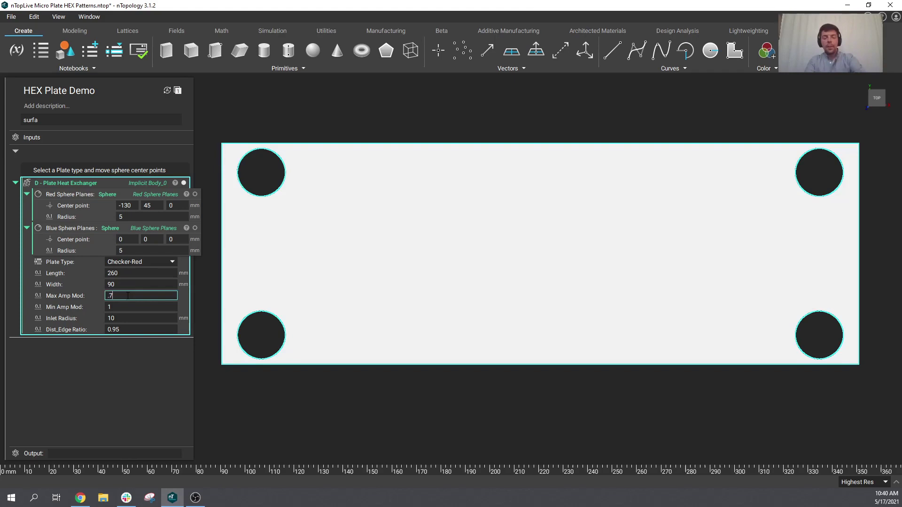
{"action": "left_click", "coordinate": [128, 306]}
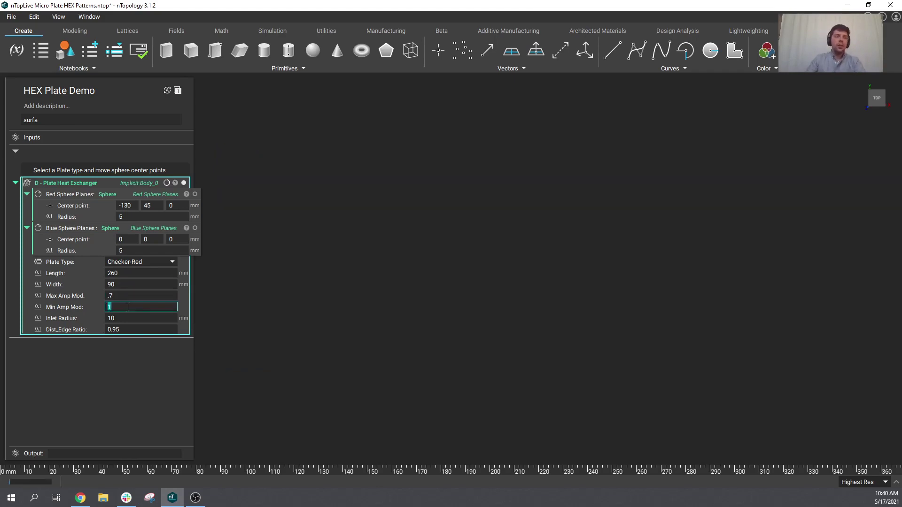
{"action": "type", "text": ".2"}
{"action": "key", "text": "Return"}
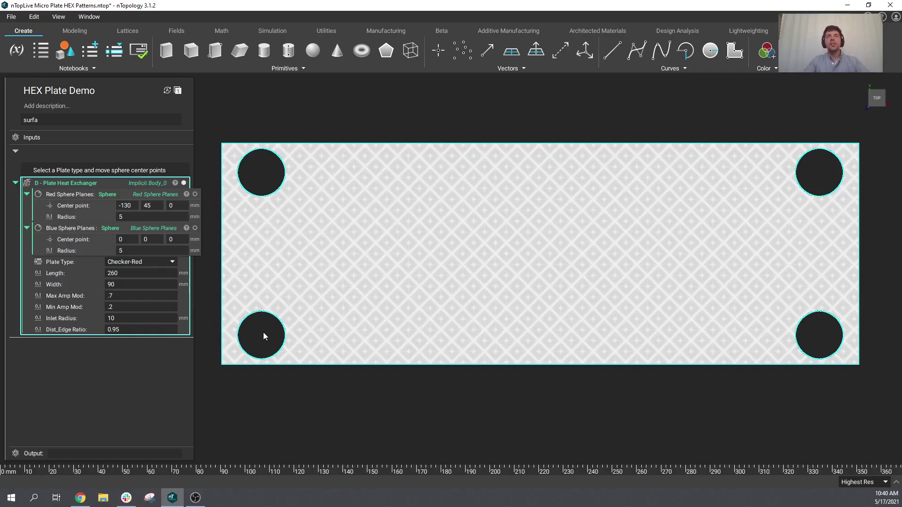
{"action": "right_click_drag", "start_coordinate": [292, 296], "coordinate": [258, 216]}
Step: Show the red sphere control point and return to a straight top-down view
{"action": "left_click", "coordinate": [195, 194]}
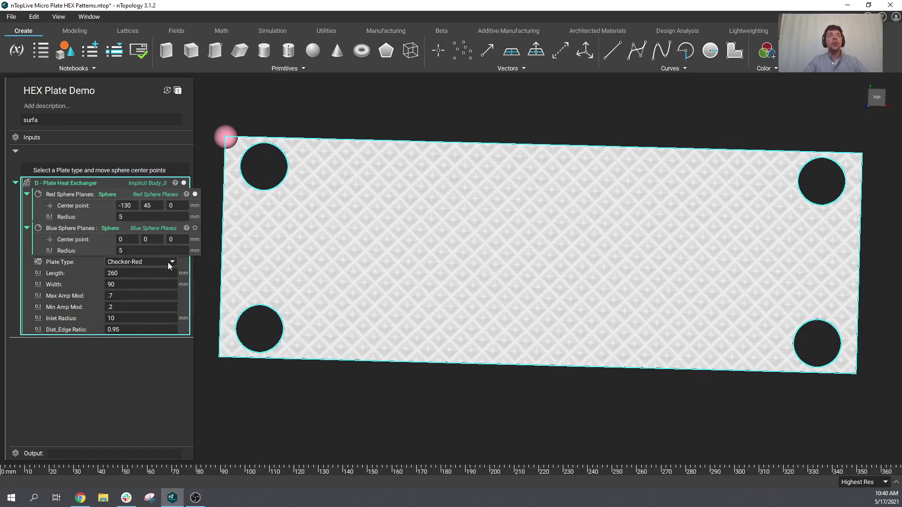
{"action": "mouse_move", "coordinate": [196, 199]}
{"action": "right_mouse_down"}
{"action": "mouse_move", "coordinate": [210, 165]}
{"action": "mouse_move", "coordinate": [222, 203]}
{"action": "right_mouse_up"}
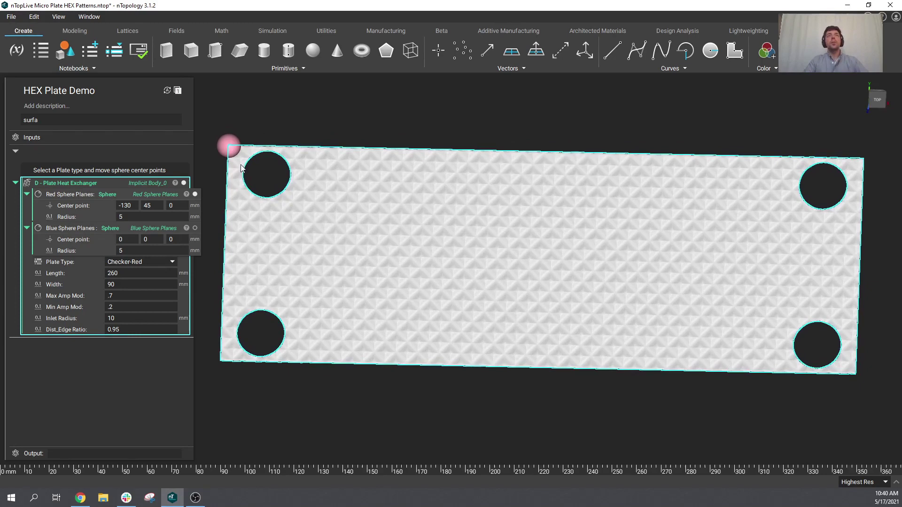
{"action": "left_click", "coordinate": [876, 99]}
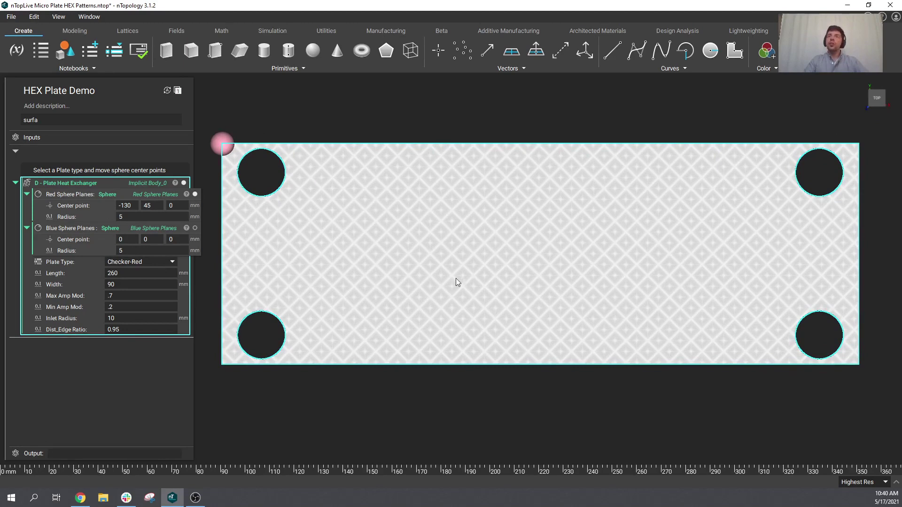
Step: Switch Plate Type to Chevron-Blue and drag the blue sphere centre to about -58.7, -0.4, 0 mm
{"action": "left_click", "coordinate": [165, 261]}
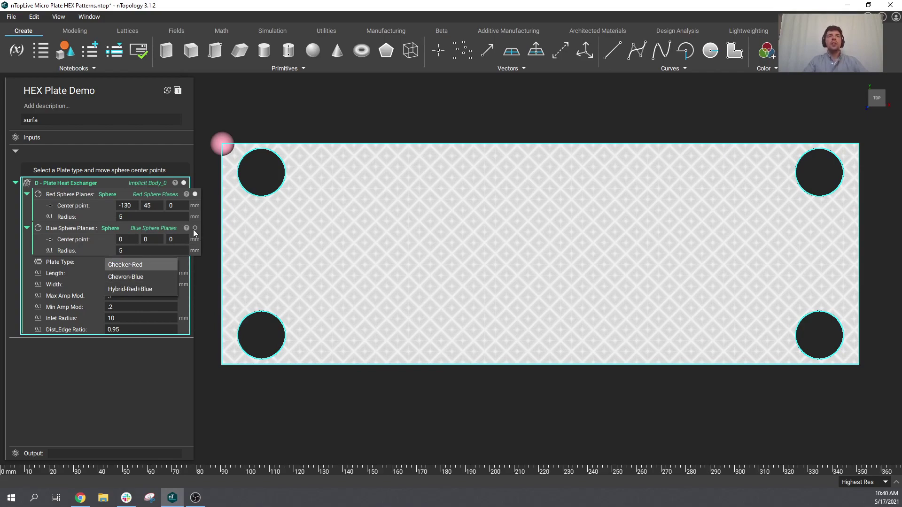
{"action": "left_click", "coordinate": [162, 277]}
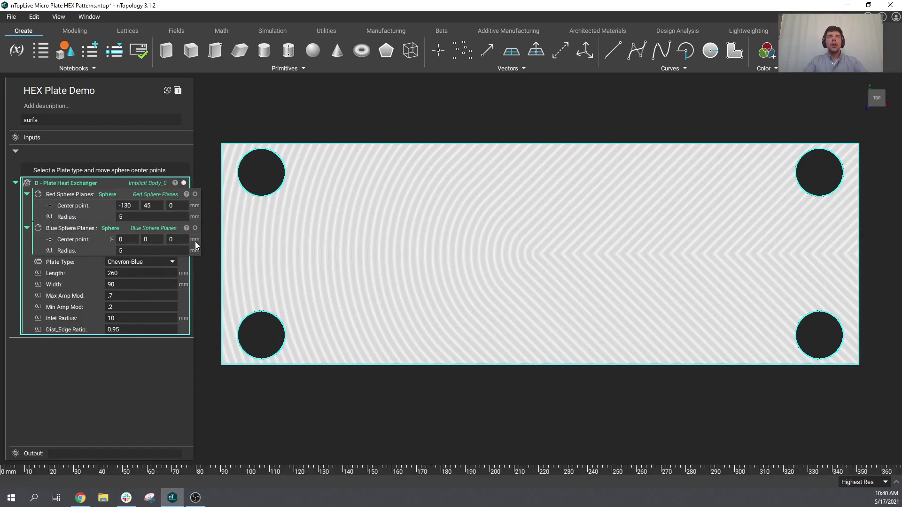
{"action": "left_click", "coordinate": [195, 228]}
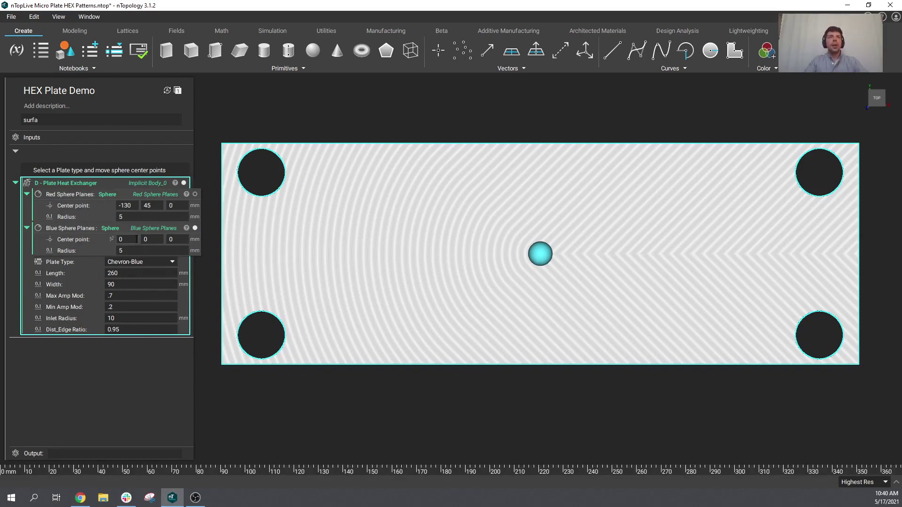
{"action": "left_click", "coordinate": [136, 239]}
{"action": "left_click_drag", "start_coordinate": [551, 244], "coordinate": [407, 245]}
{"action": "left_click", "coordinate": [454, 250]}
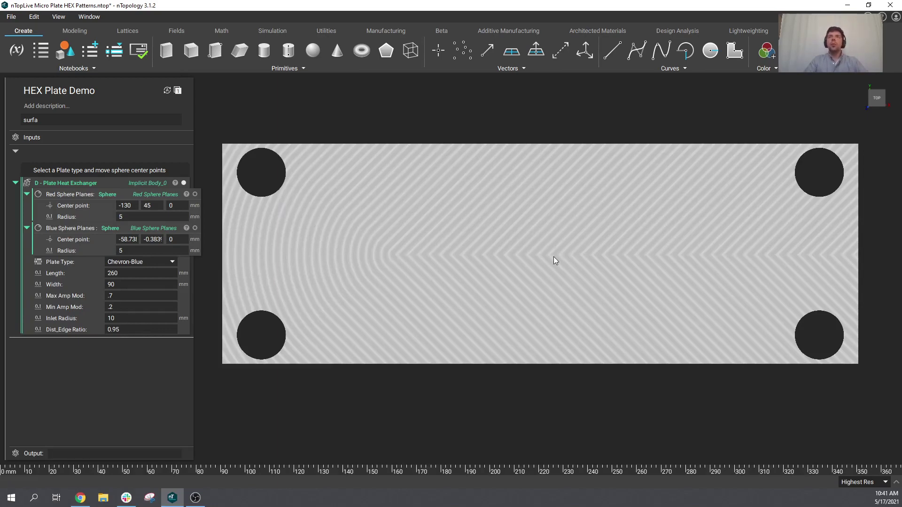
{"action": "right_click_drag", "start_coordinate": [734, 338], "coordinate": [766, 267]}
{"action": "scroll", "coordinate": [767, 263], "scroll_direction": "up", "scroll_amount": 5}
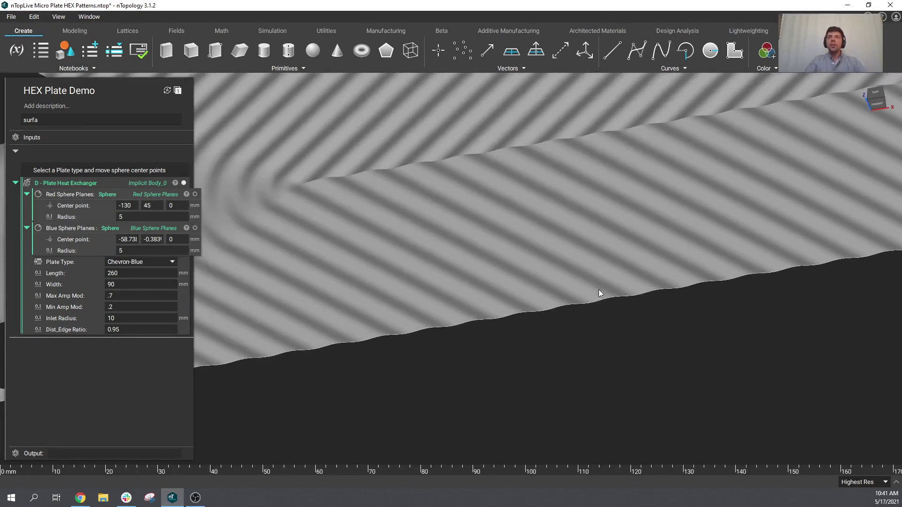
{"action": "right_click_drag", "start_coordinate": [598, 292], "coordinate": [543, 286]}
{"action": "scroll", "coordinate": [542, 286], "scroll_direction": "down", "scroll_amount": 10}
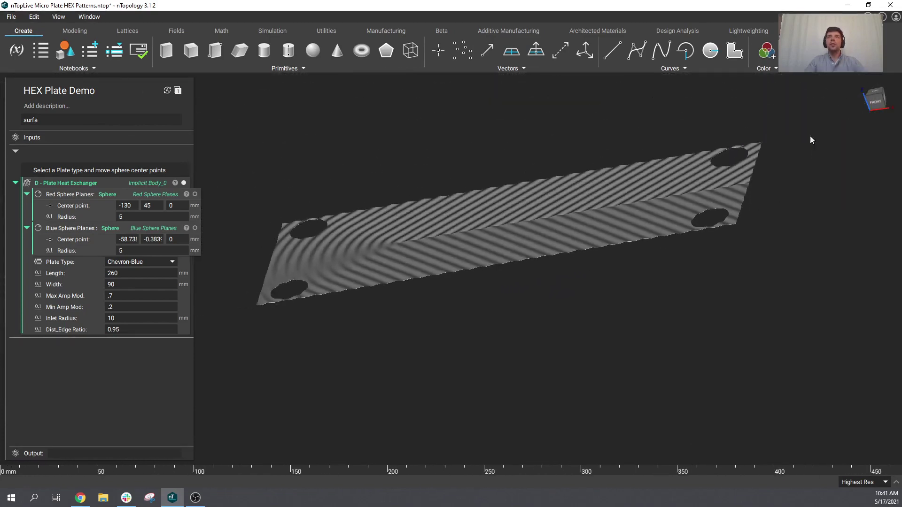
{"action": "right_click_drag", "start_coordinate": [798, 130], "coordinate": [817, 246]}
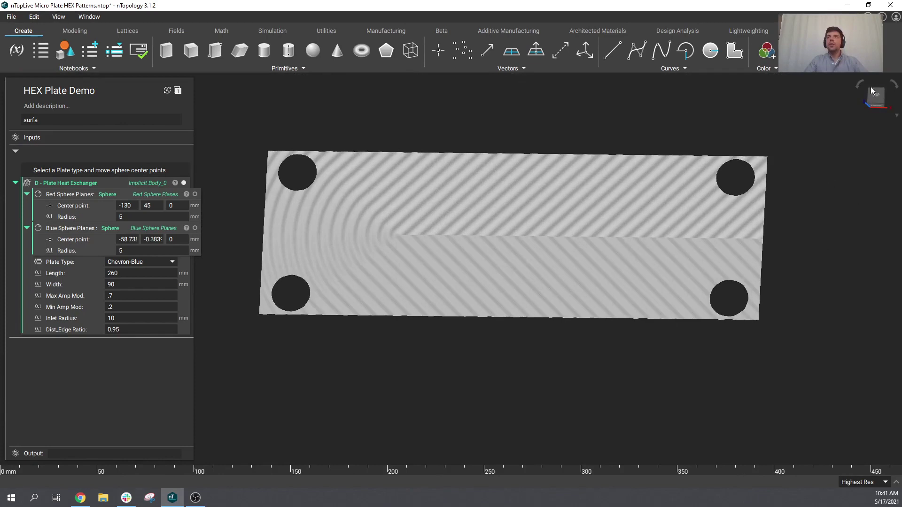
{"action": "left_click", "coordinate": [871, 99]}
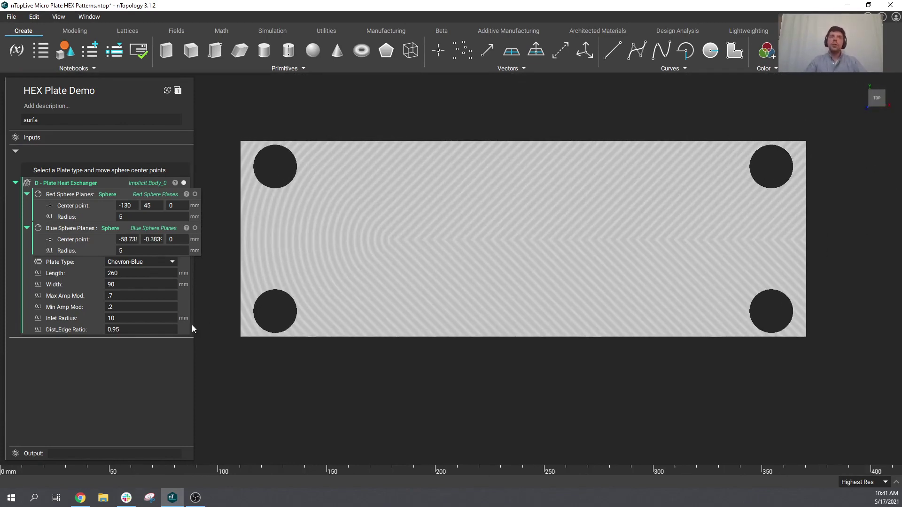
Step: Change the plate Width to 100 mm, regenerating it at 260 × 100 mm
{"action": "left_click", "coordinate": [155, 283]}
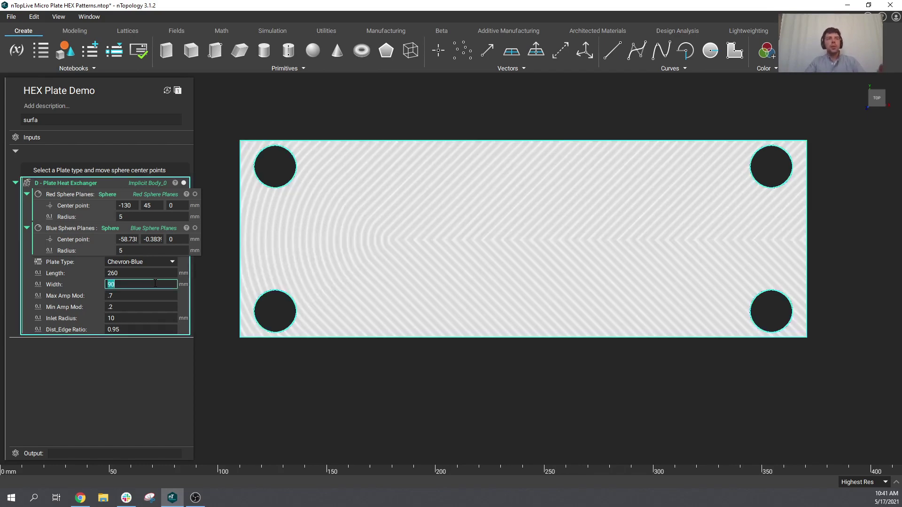
{"action": "type", "text": "100"}
{"action": "key", "text": "Return"}
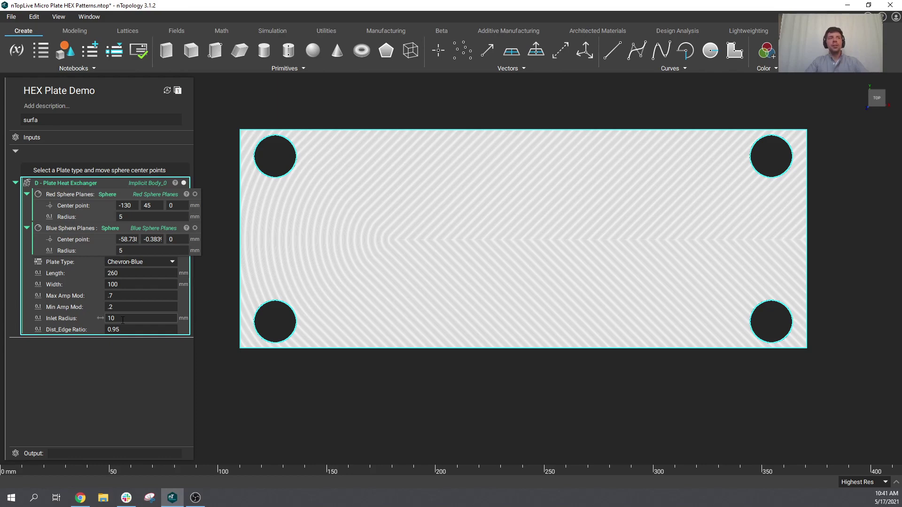
{"action": "left_click", "coordinate": [123, 320]}
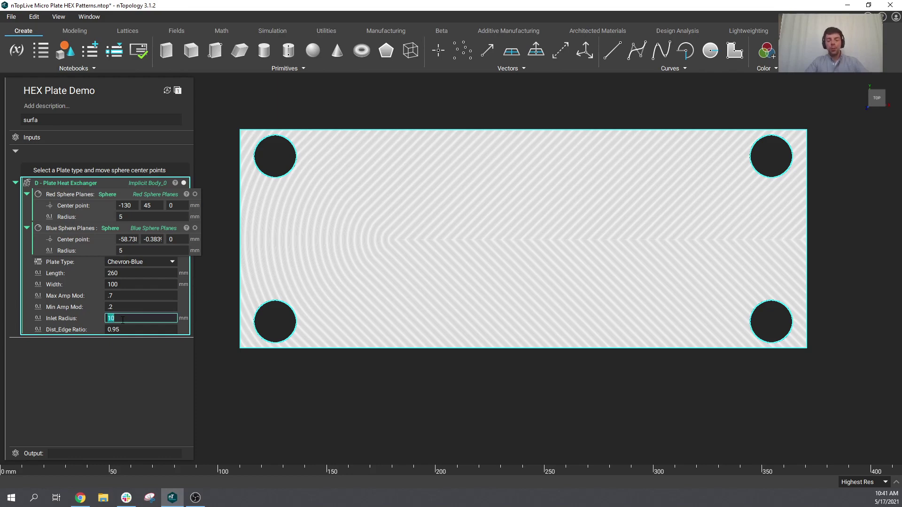
Step: Enter an Inlet Radius of 8, giving 8 mm holes at all four corners
{"action": "type", "text": "8"}
{"action": "key", "text": "Return"}
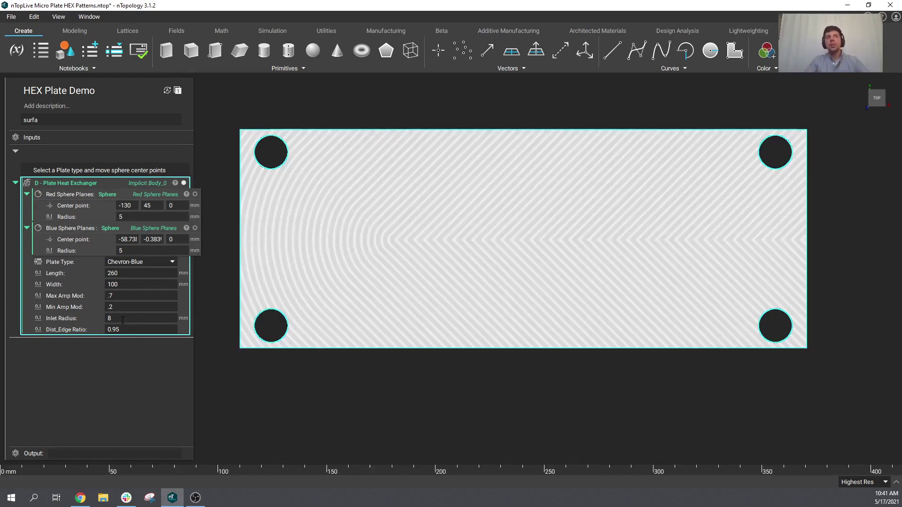
{"action": "mouse_move", "coordinate": [424, 364]}
{"action": "right_mouse_down"}
{"action": "mouse_move", "coordinate": [497, 346]}
{"action": "mouse_move", "coordinate": [469, 301]}
{"action": "mouse_move", "coordinate": [446, 334]}
{"action": "mouse_move", "coordinate": [414, 341]}
{"action": "right_mouse_up"}
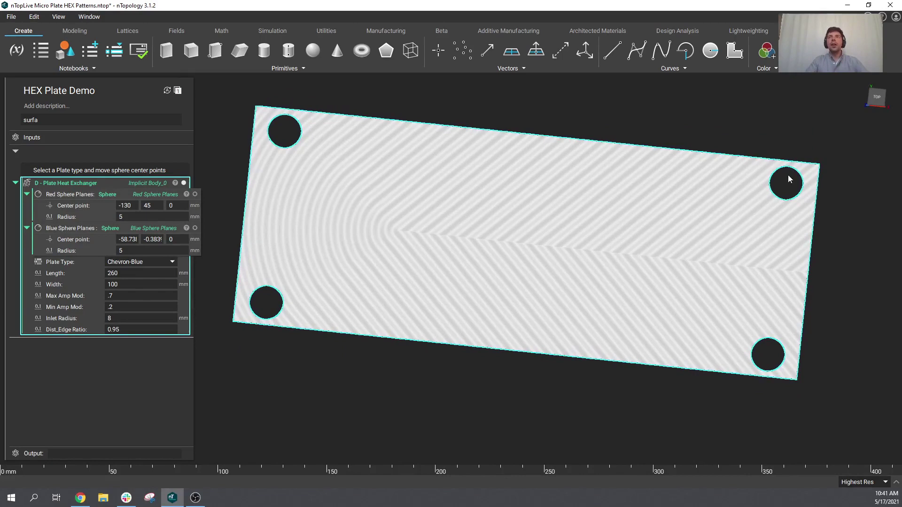
{"action": "left_click", "coordinate": [876, 98]}
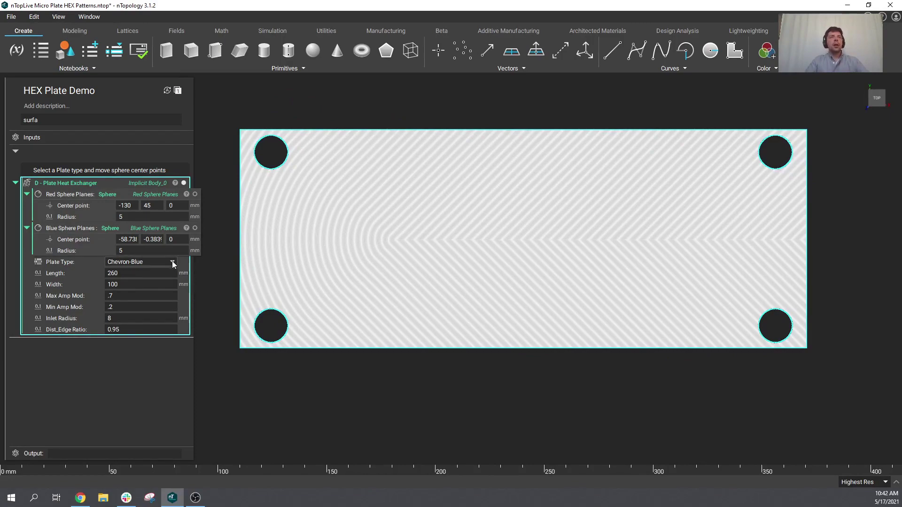
{"action": "right_click_drag", "start_coordinate": [335, 358], "coordinate": [474, 262]}
{"action": "left_click", "coordinate": [159, 119]}
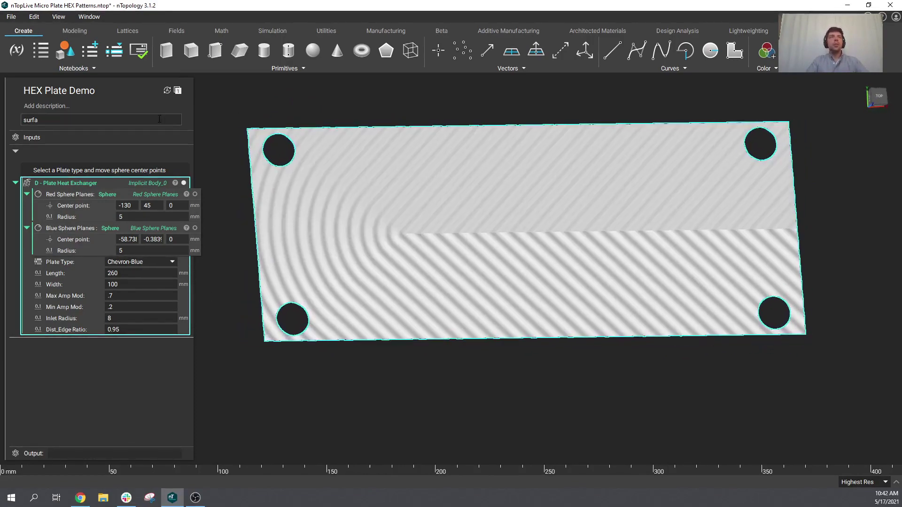
{"action": "type", "text": "c"}
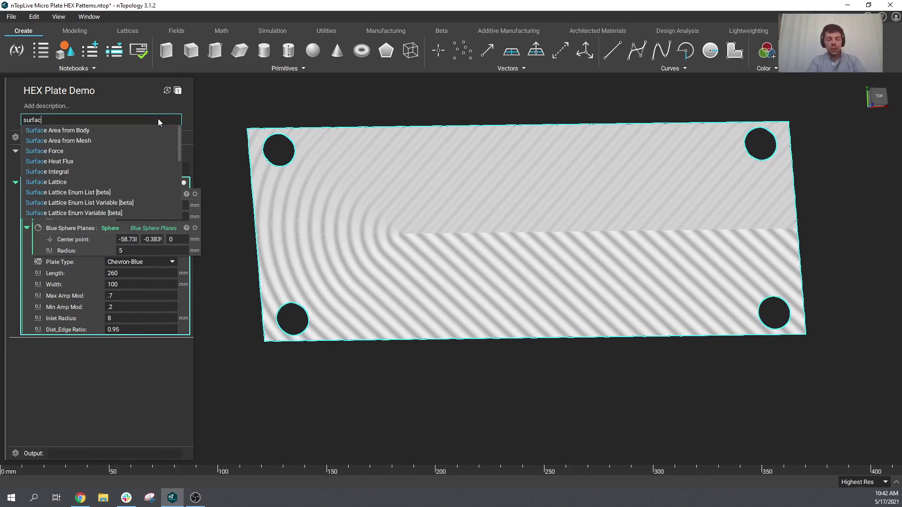
{"action": "type", "text": "e area"}
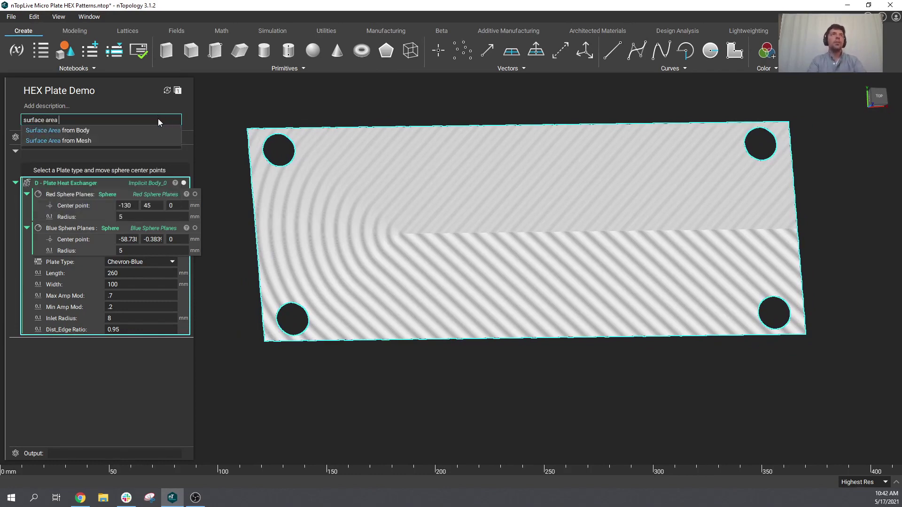
{"action": "left_click", "coordinate": [148, 131]}
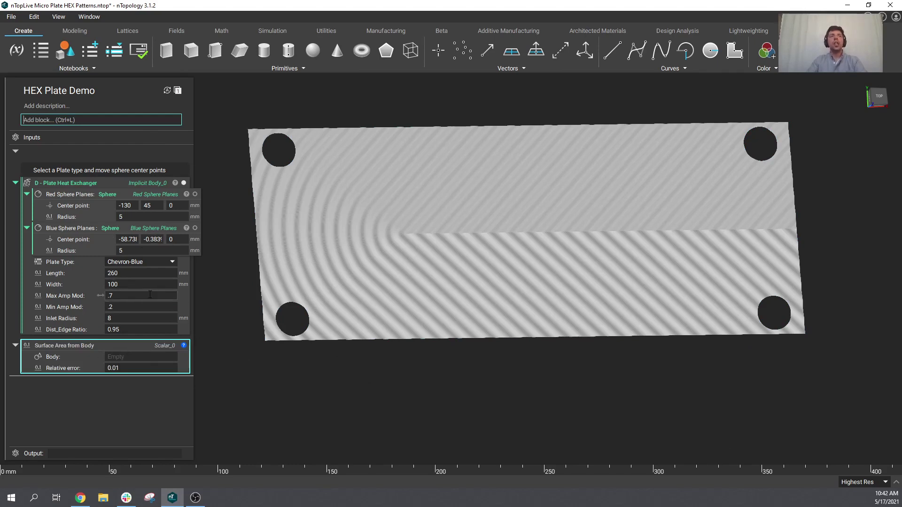
{"action": "right_click", "coordinate": [100, 347]}
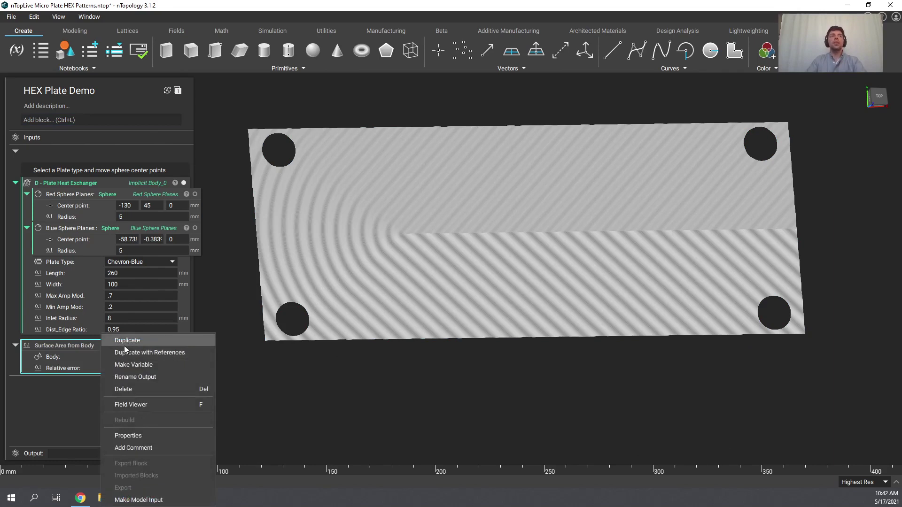
{"action": "left_click", "coordinate": [123, 389]}
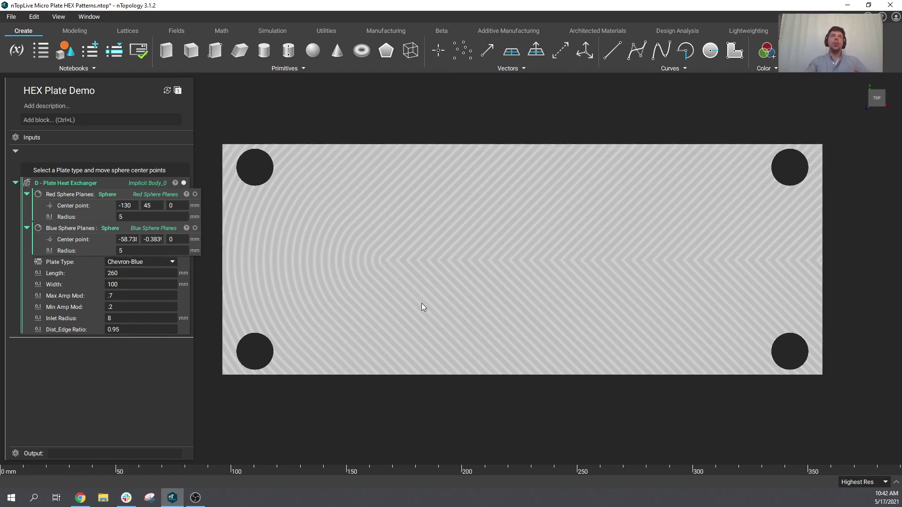
Step: Show both sphere control points and set Plate Type to Hybrid-Red+Blue
{"action": "left_click", "coordinate": [195, 228]}
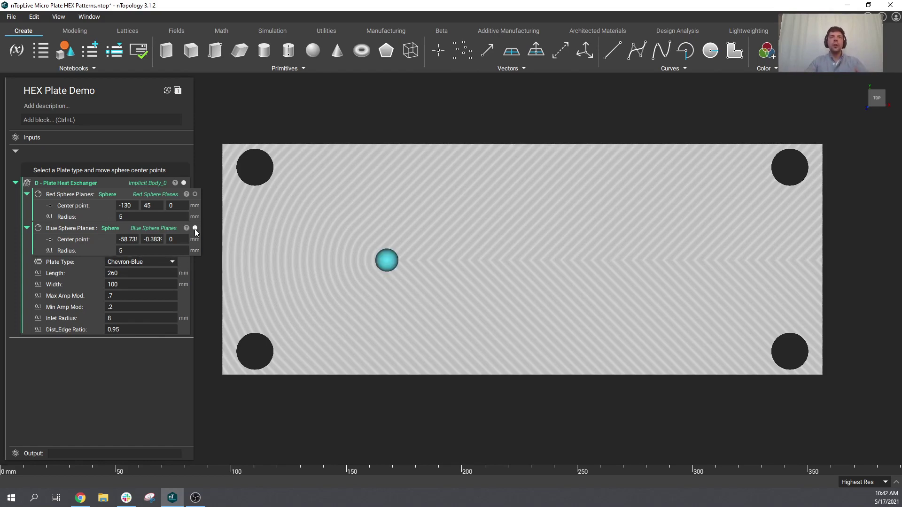
{"action": "left_click", "coordinate": [196, 194]}
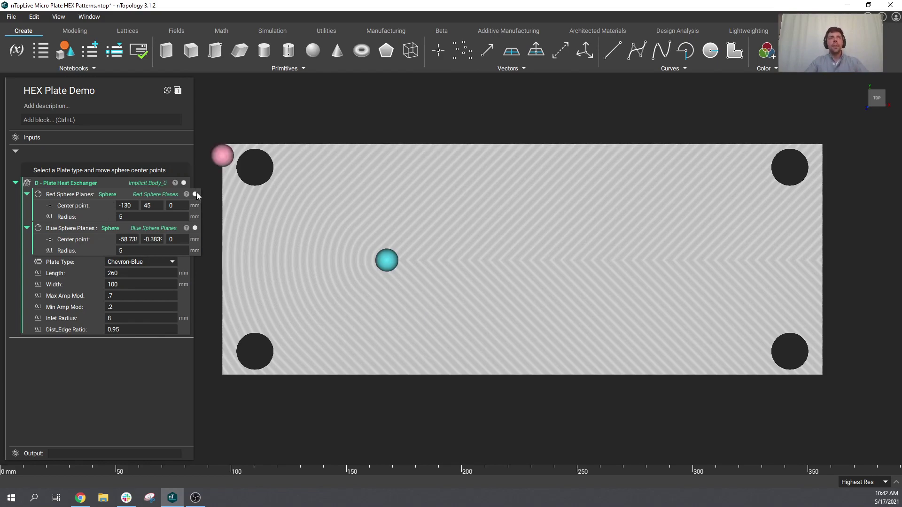
{"action": "left_click", "coordinate": [170, 262]}
{"action": "left_click", "coordinate": [165, 276]}
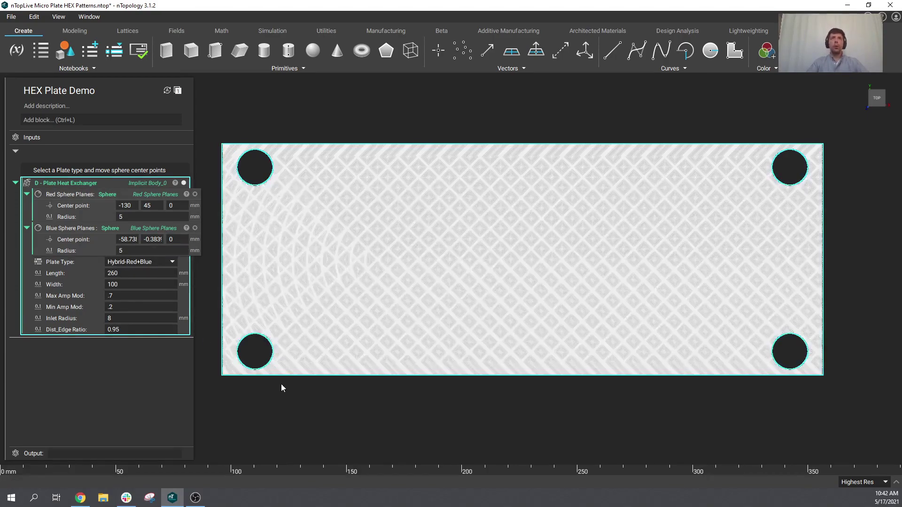
{"action": "right_click_drag", "start_coordinate": [282, 385], "coordinate": [324, 334]}
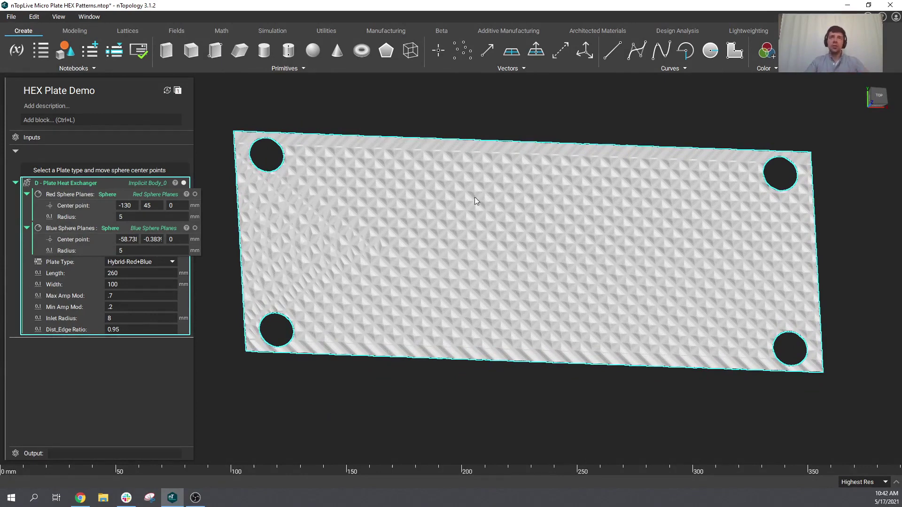
Step: Drag the red sphere centre to mid-plate at about 15.96, 21.79, 0 mm
{"action": "left_click", "coordinate": [153, 239]}
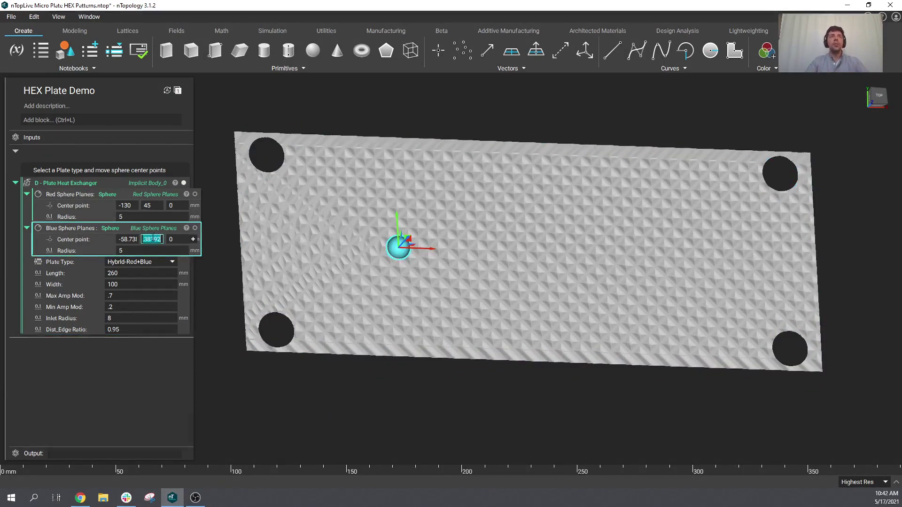
{"action": "left_click", "coordinate": [883, 101]}
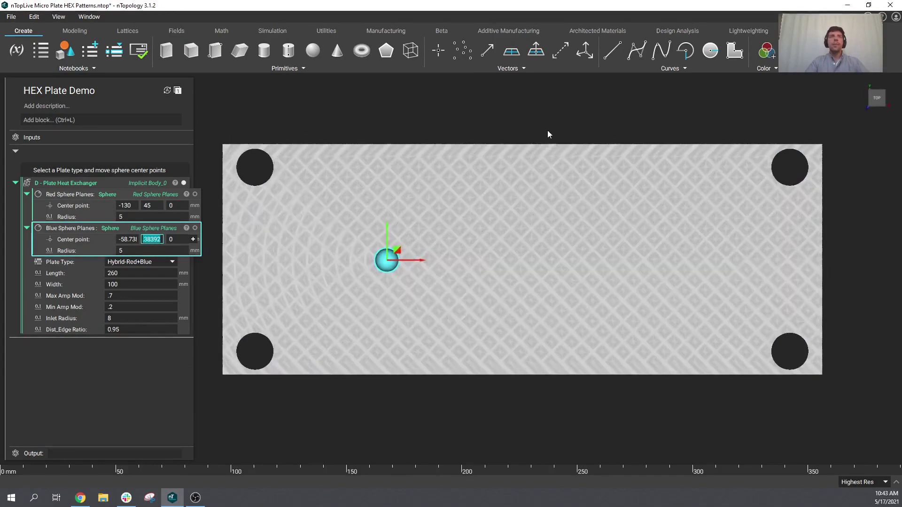
{"action": "left_click", "coordinate": [124, 203]}
{"action": "left_click_drag", "start_coordinate": [233, 143], "coordinate": [570, 196]}
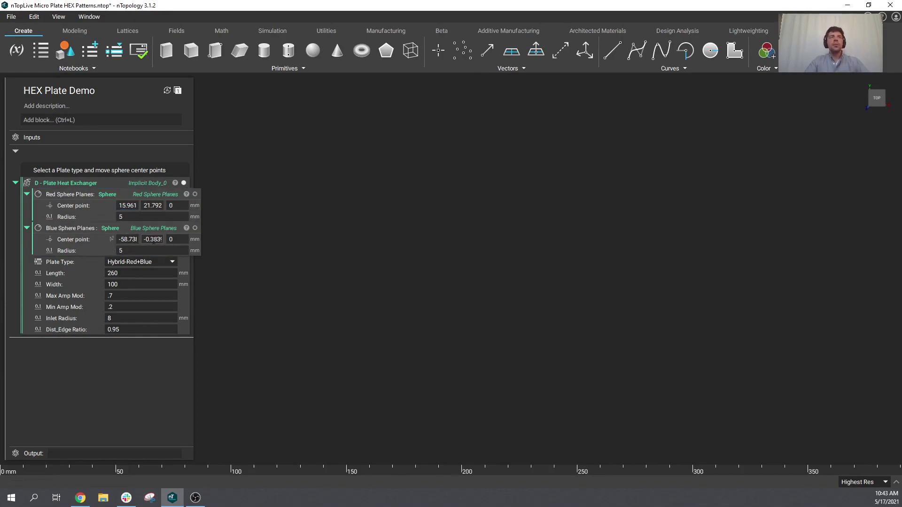
Step: Move the blue sphere centre left to about -90.9, 0, 0 mm and show both spheres
{"action": "left_click", "coordinate": [154, 240]}
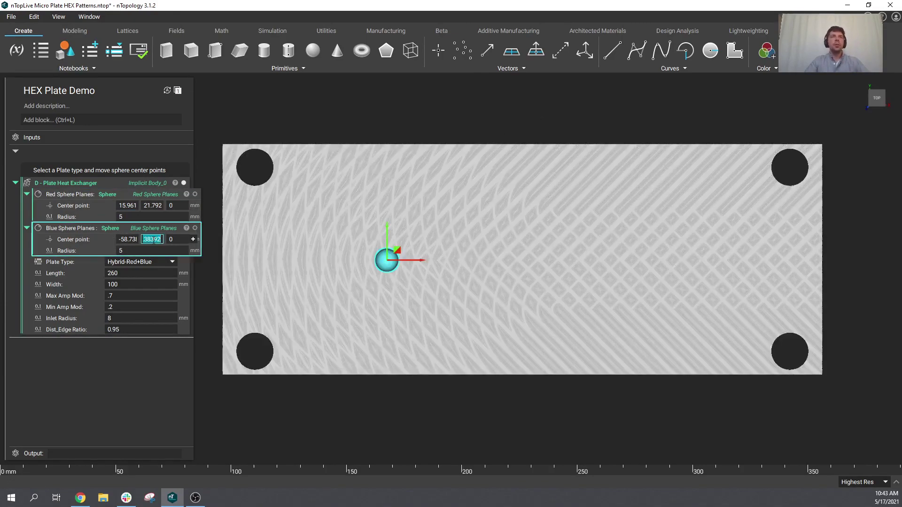
{"action": "left_click_drag", "start_coordinate": [403, 252], "coordinate": [328, 248]}
{"action": "left_click", "coordinate": [154, 239]}
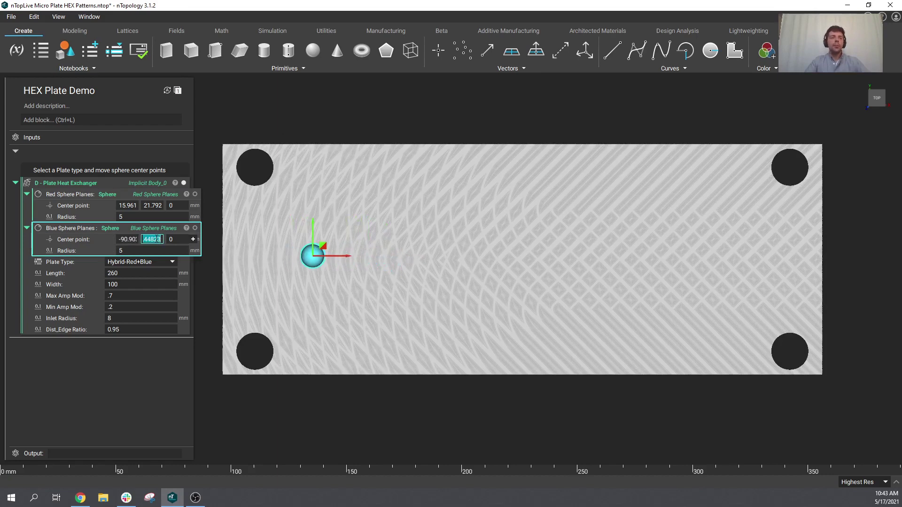
{"action": "type", "text": "0"}
{"action": "key", "text": "Return"}
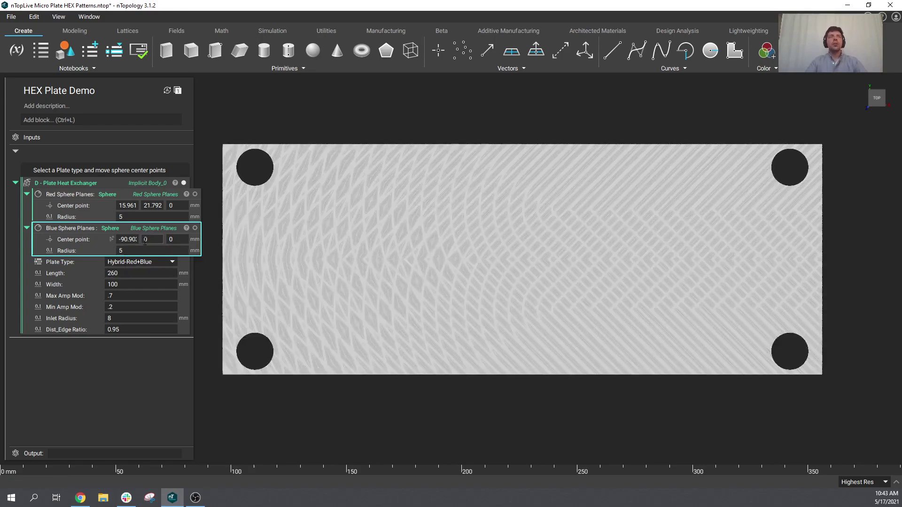
{"action": "left_click", "coordinate": [194, 228]}
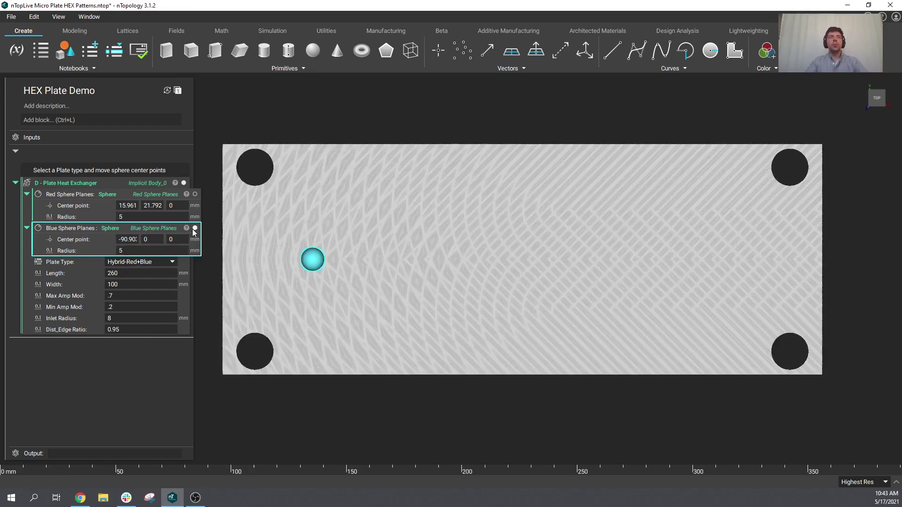
{"action": "left_click", "coordinate": [195, 194]}
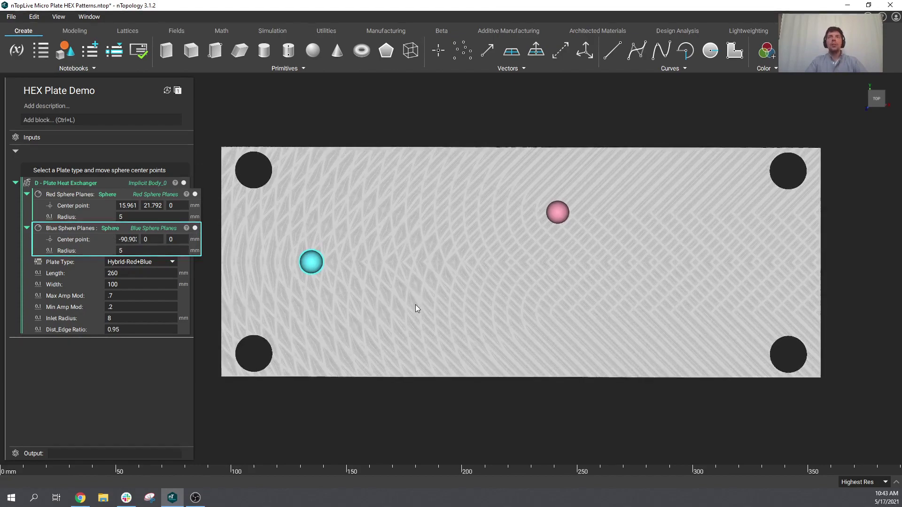
{"action": "right_click_drag", "start_coordinate": [416, 305], "coordinate": [429, 247]}
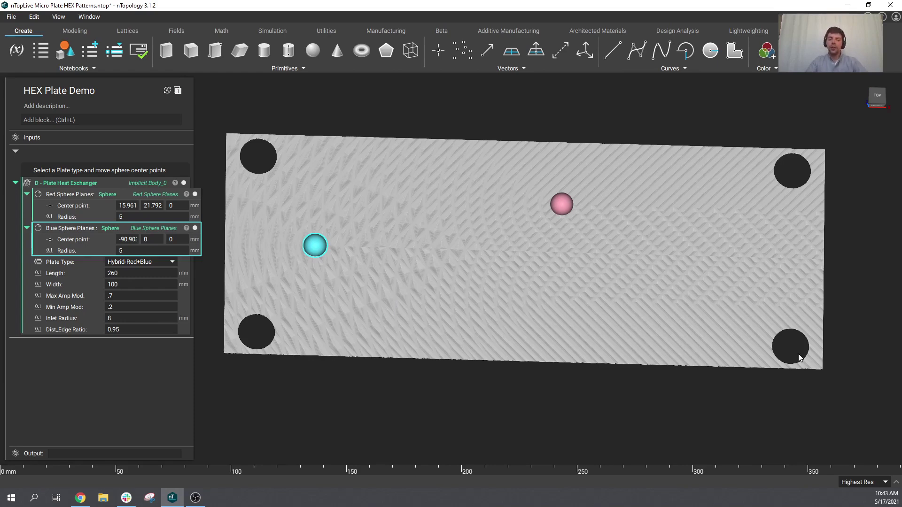
{"action": "left_click", "coordinate": [877, 96]}
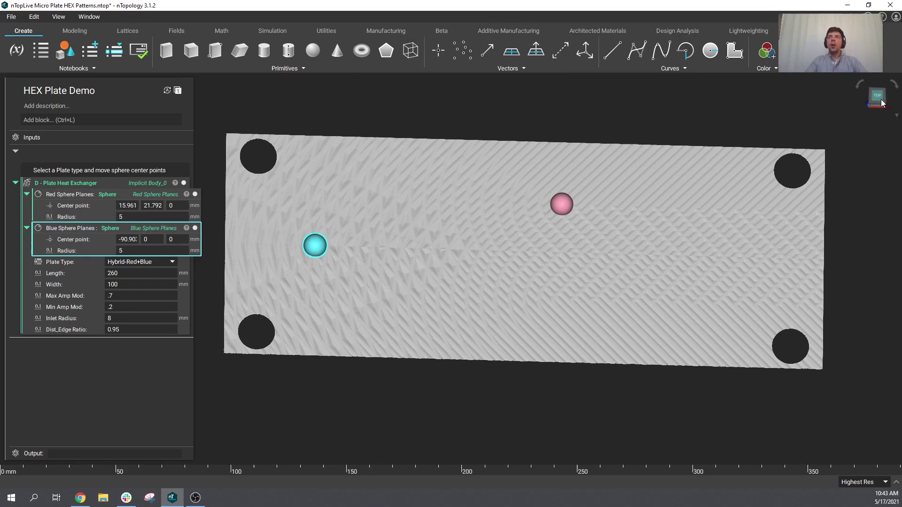
{"action": "right_click_drag", "start_coordinate": [573, 292], "coordinate": [518, 290]}
{"action": "middle_click_drag", "start_coordinate": [519, 290], "coordinate": [545, 293]}
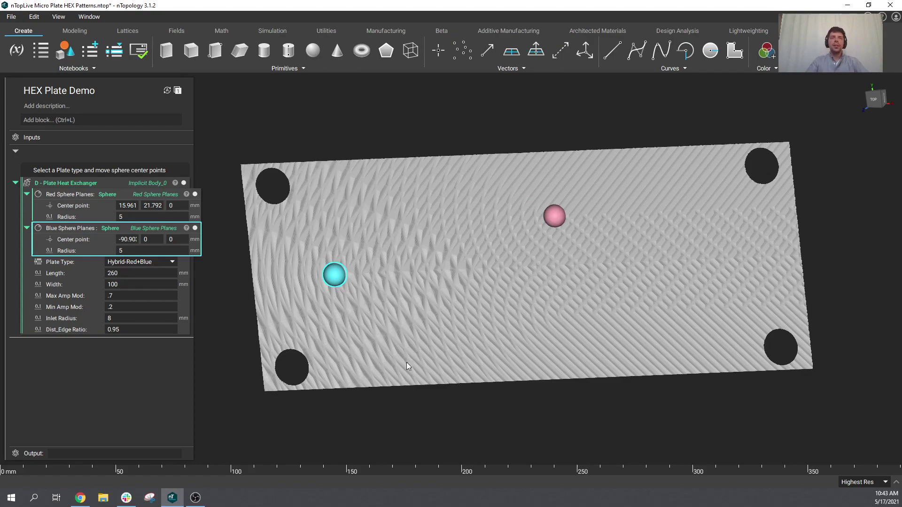
{"action": "right_click_drag", "start_coordinate": [421, 389], "coordinate": [472, 306]}
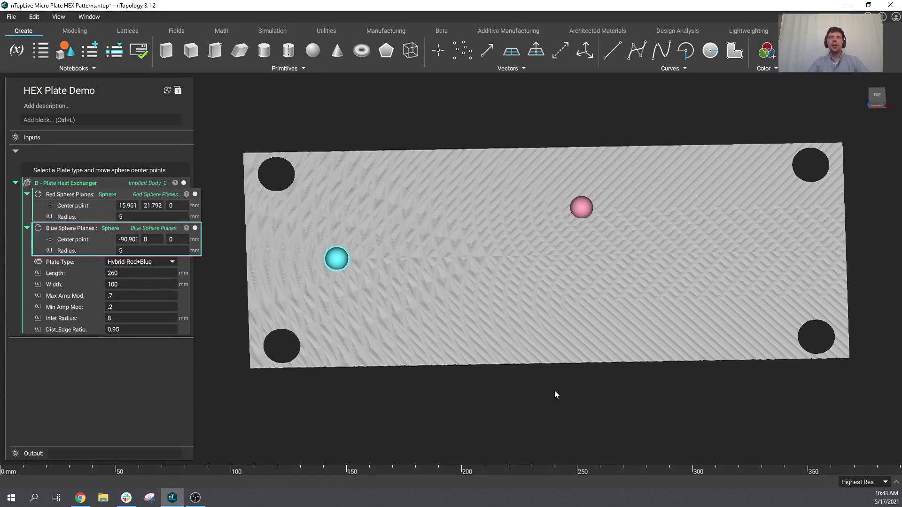
{"action": "right_click_drag", "start_coordinate": [554, 391], "coordinate": [547, 391]}
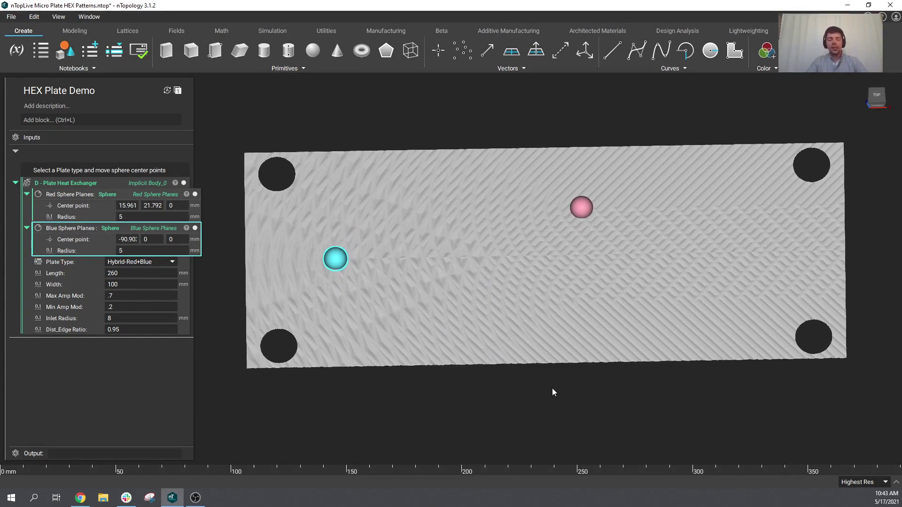